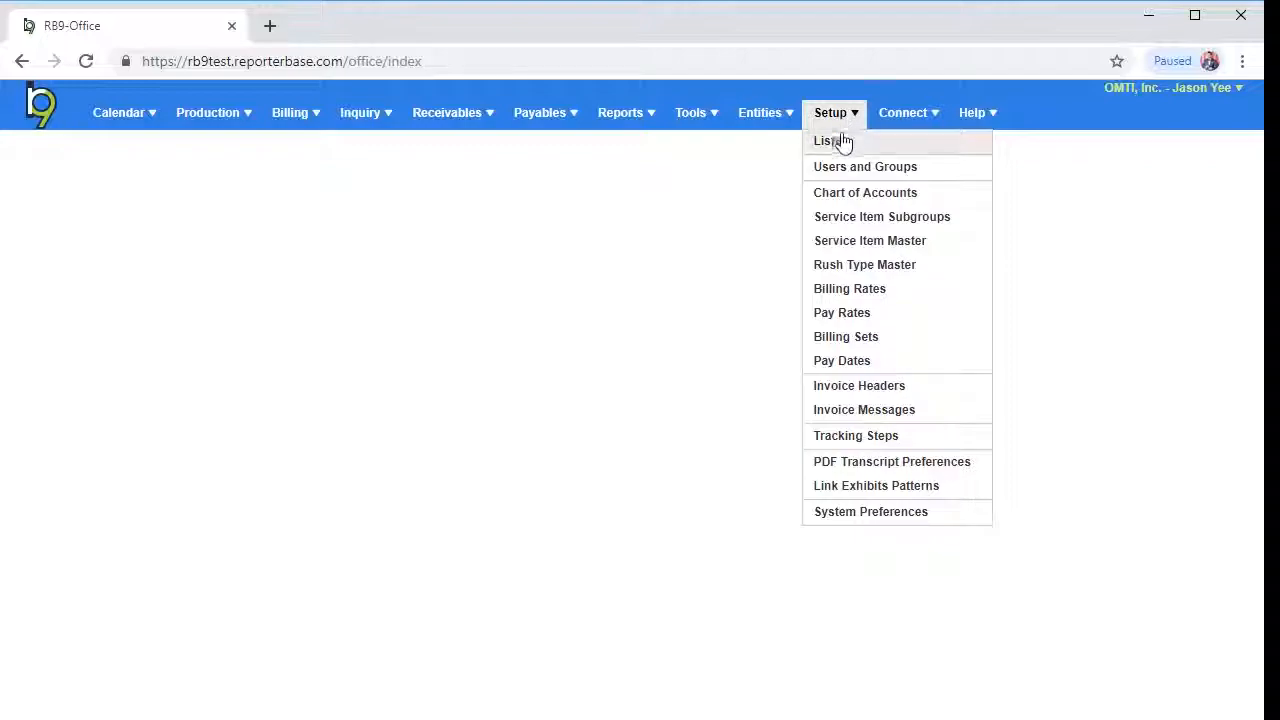
Open the Service Item Master and list all service items through the 9. Misc. Charge group
{"action": "left_click", "coordinate": [843, 241]}
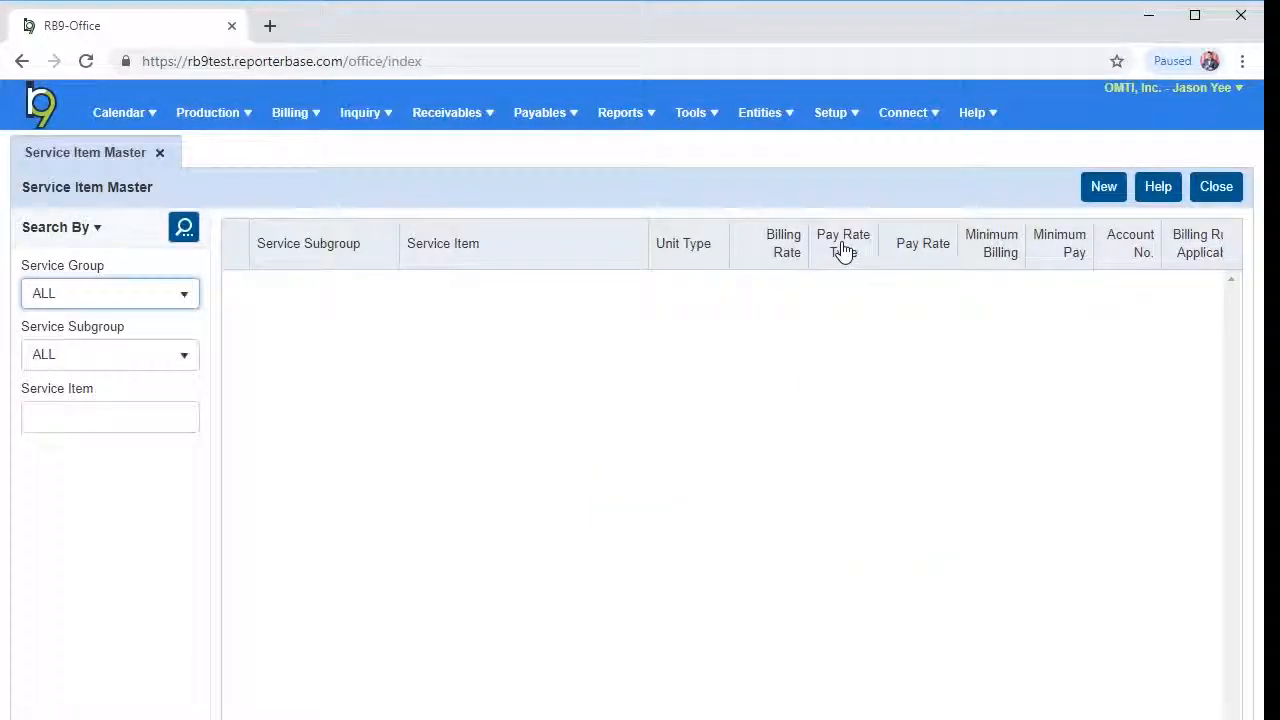
{"action": "left_click", "coordinate": [184, 230]}
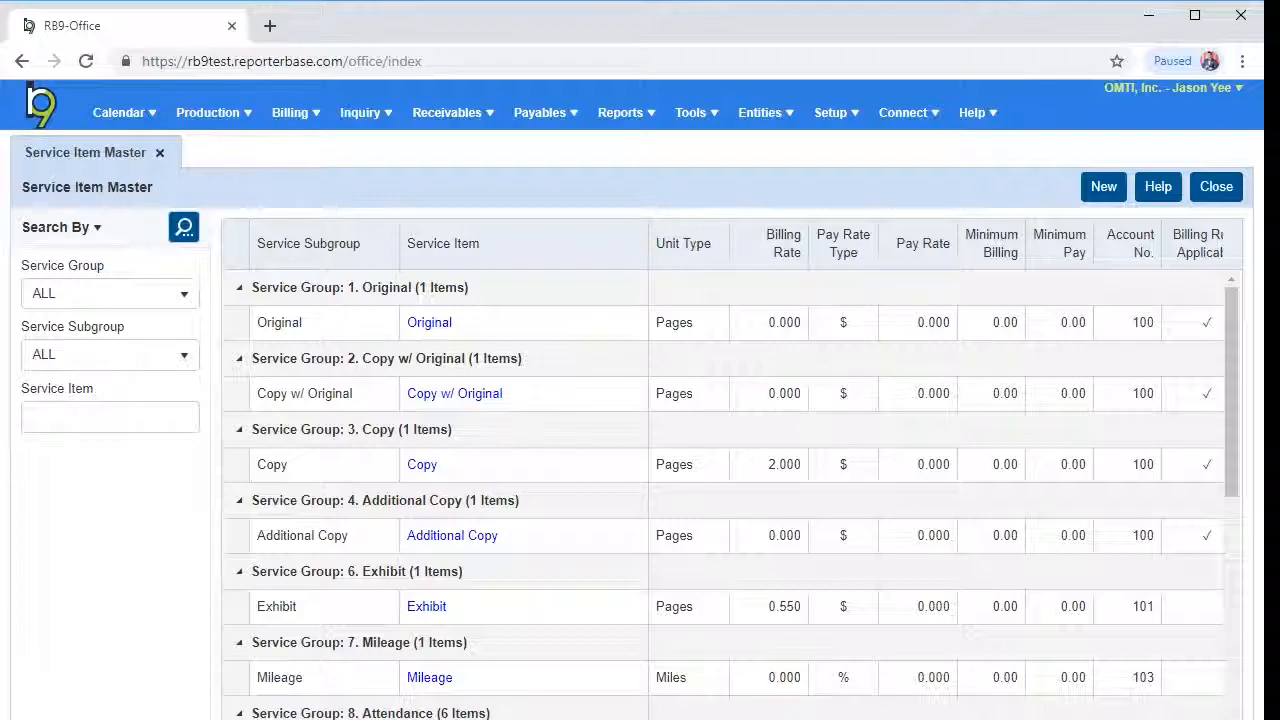
{"action": "left_click_drag", "start_coordinate": [1228, 421], "coordinate": [1227, 608]}
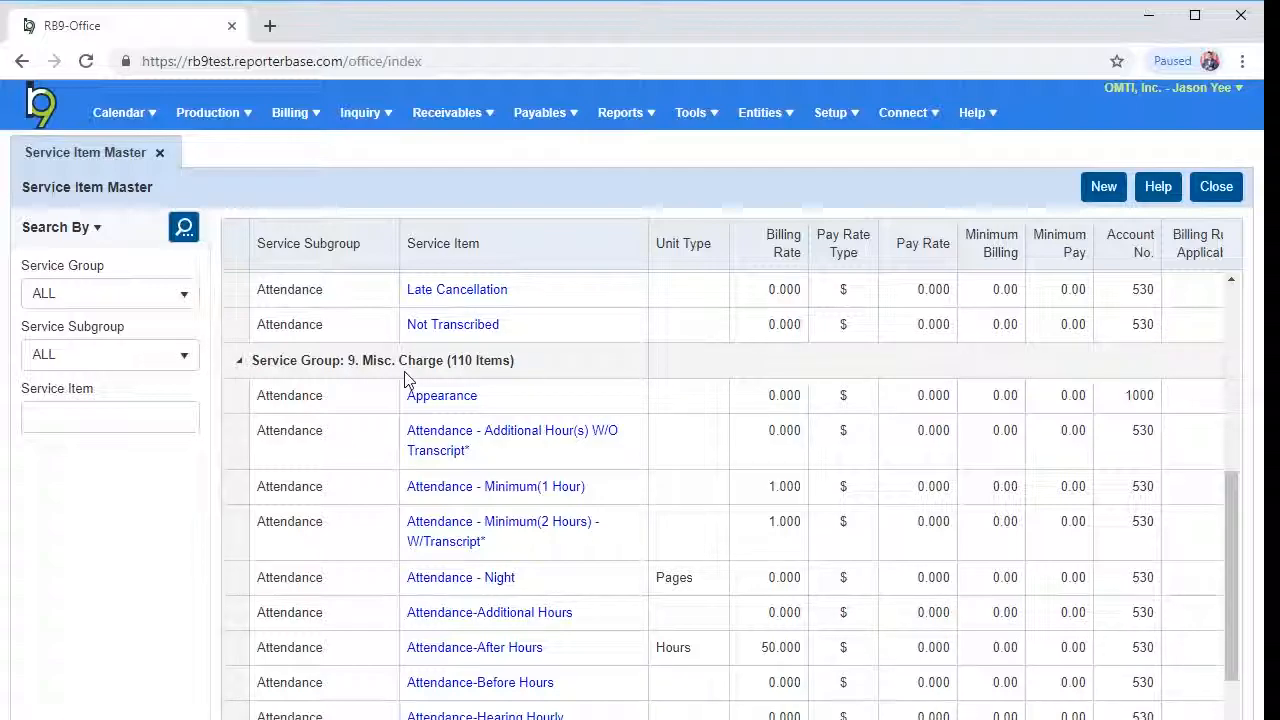
Start a new service item in the Production subgroup and name it Rough Draft
{"action": "left_click", "coordinate": [1103, 187]}
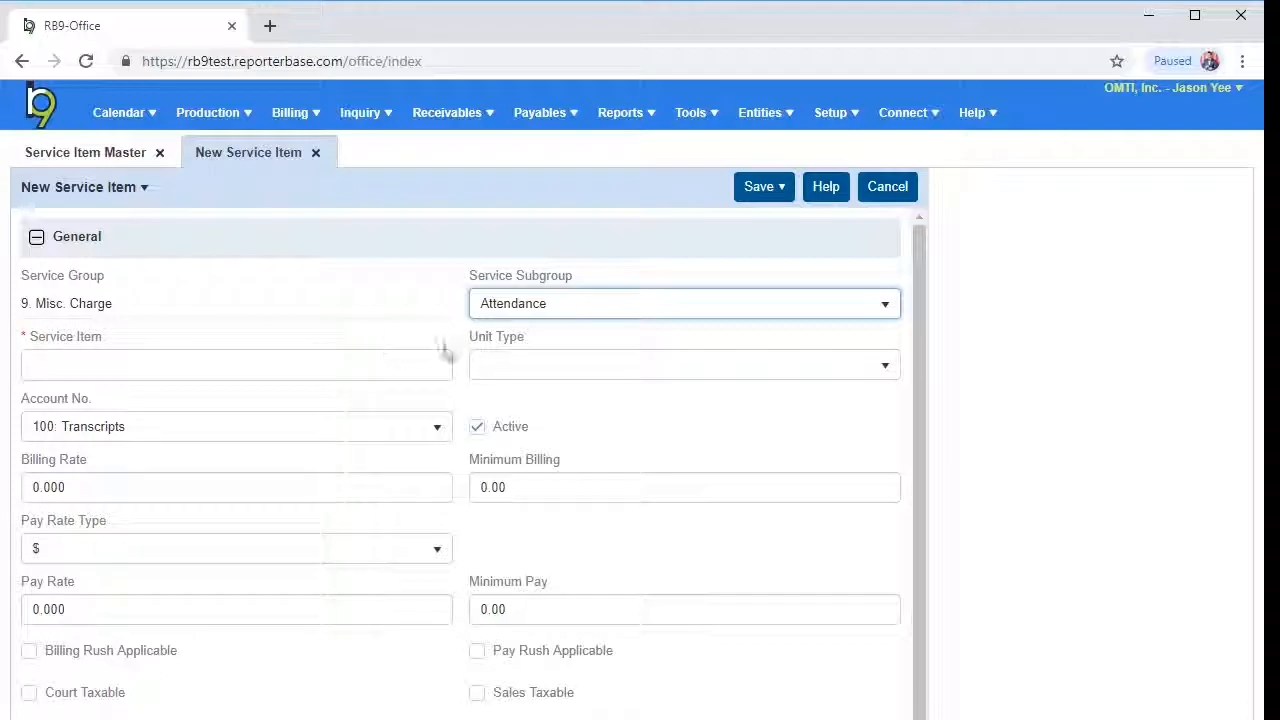
{"action": "left_click", "coordinate": [886, 309]}
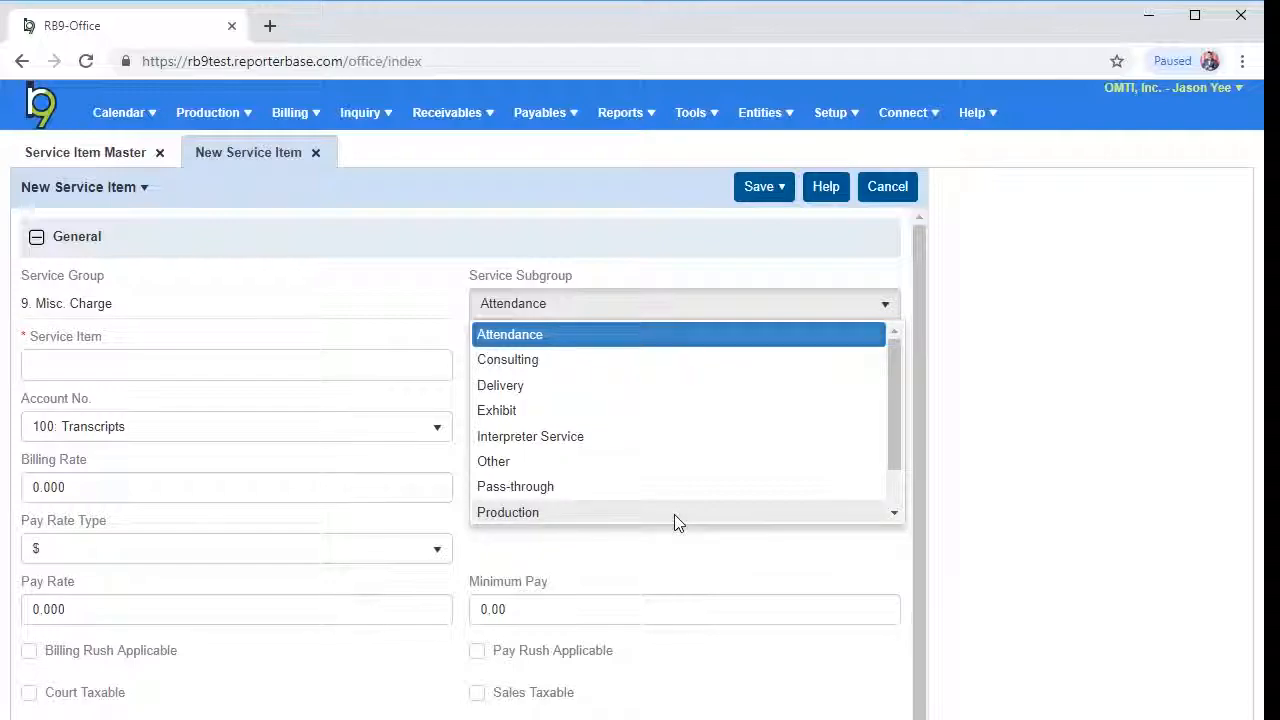
{"action": "left_click", "coordinate": [674, 514]}
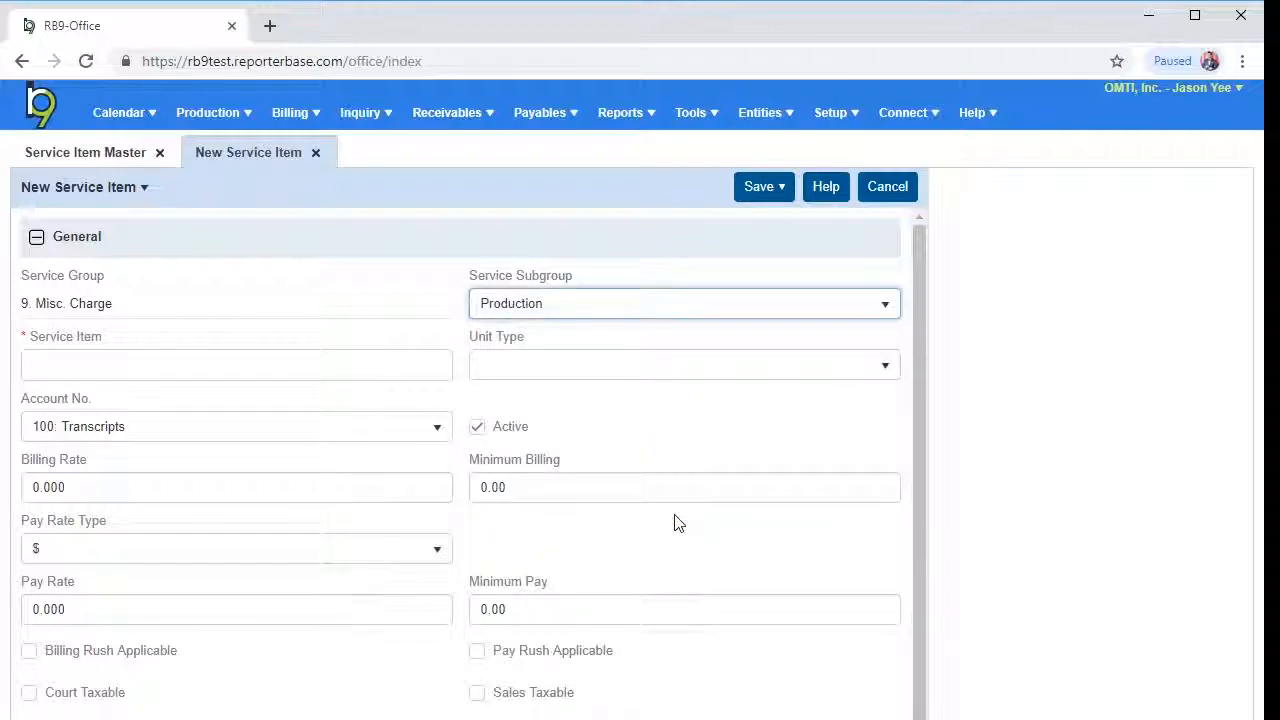
{"action": "left_click", "coordinate": [151, 368]}
{"action": "type", "text": "R"}
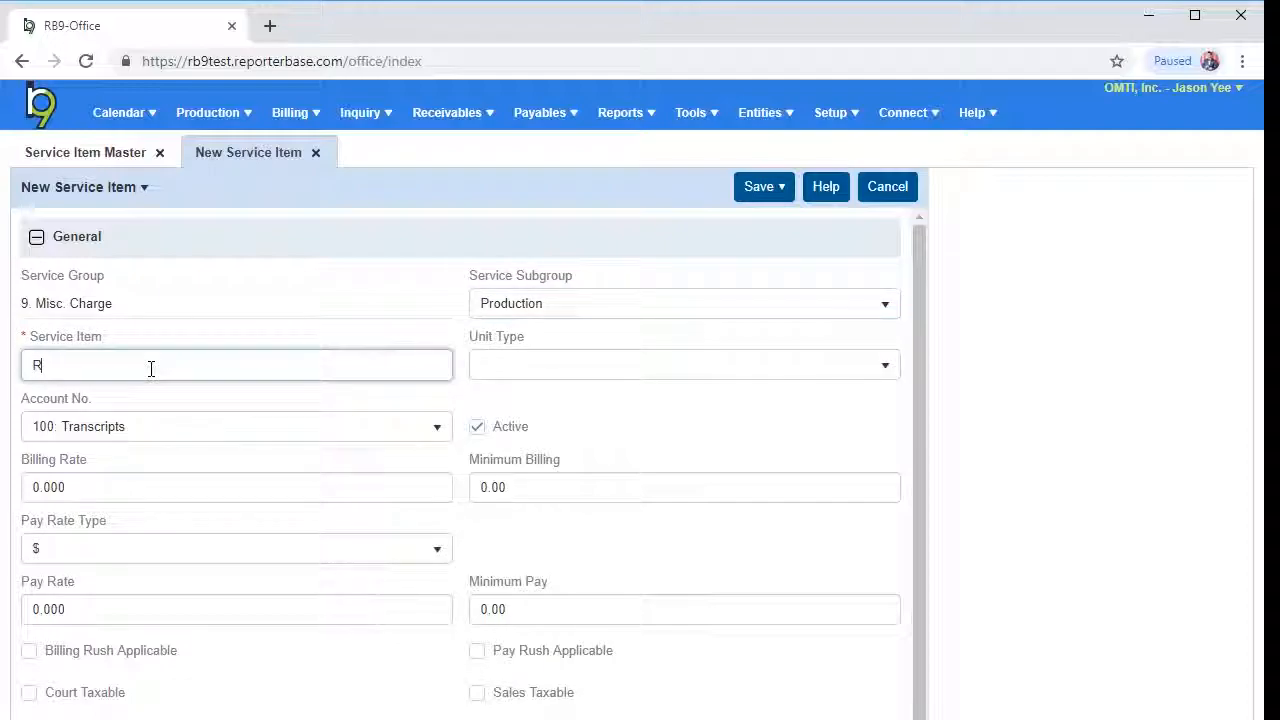
{"action": "type", "text": "ough Draft"}
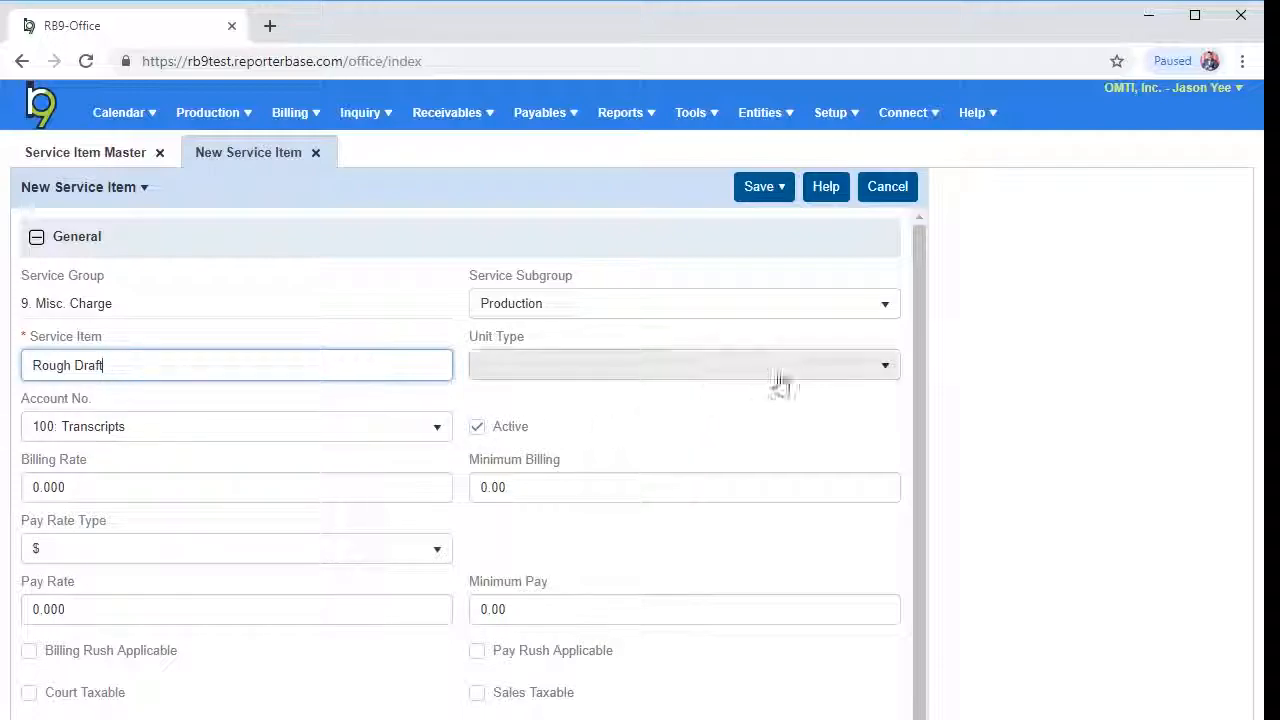
Set the Rough Draft item's unit type to Pages and its account number to 101: Production
{"action": "left_click", "coordinate": [886, 370]}
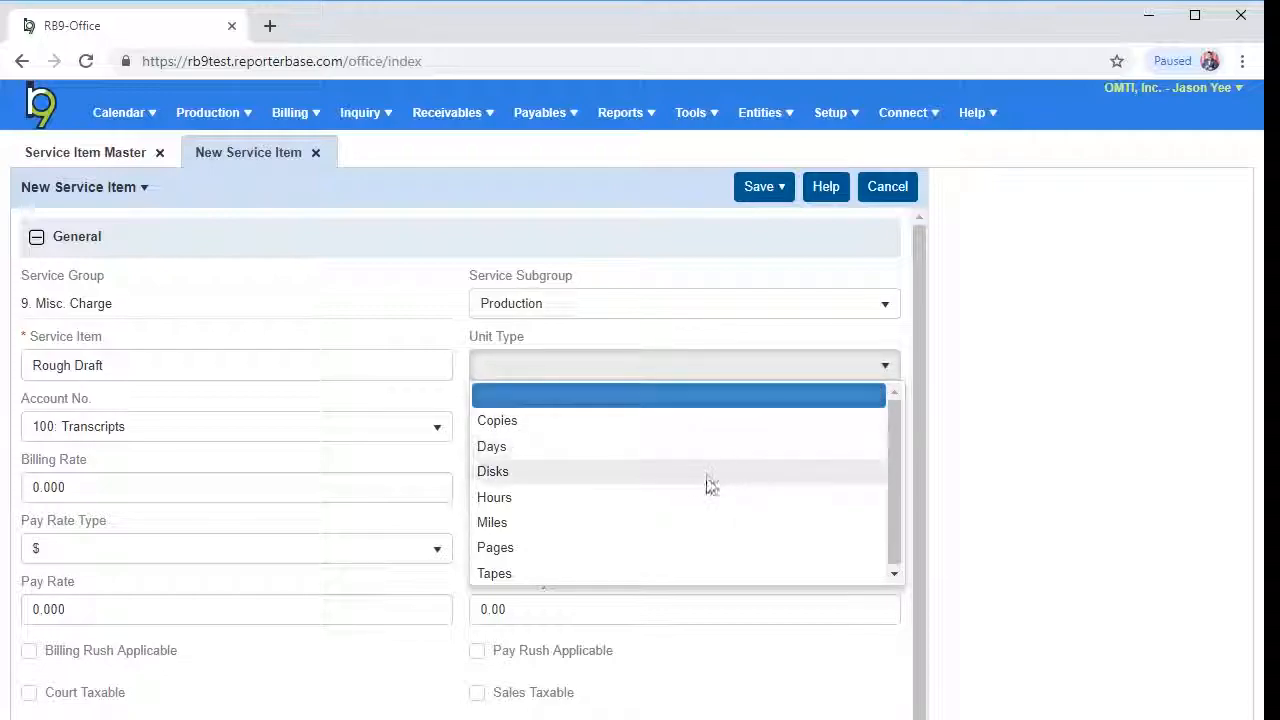
{"action": "left_click", "coordinate": [645, 556]}
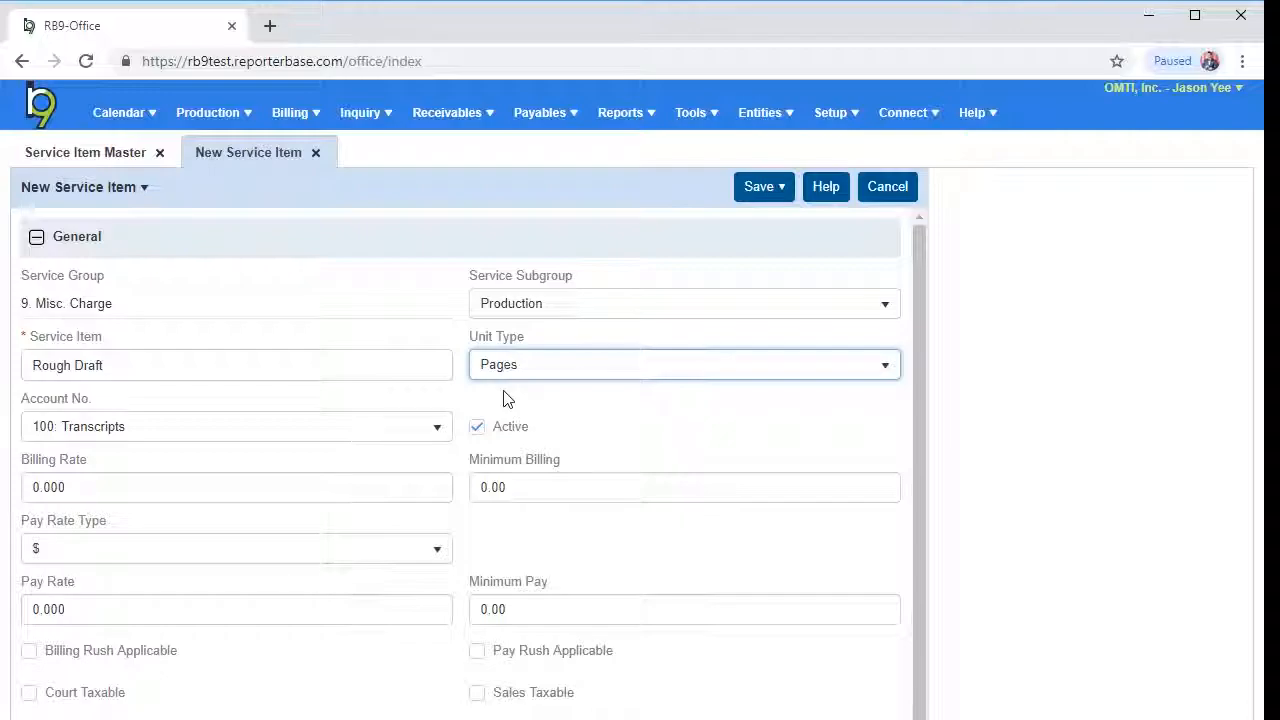
{"action": "left_click", "coordinate": [437, 434]}
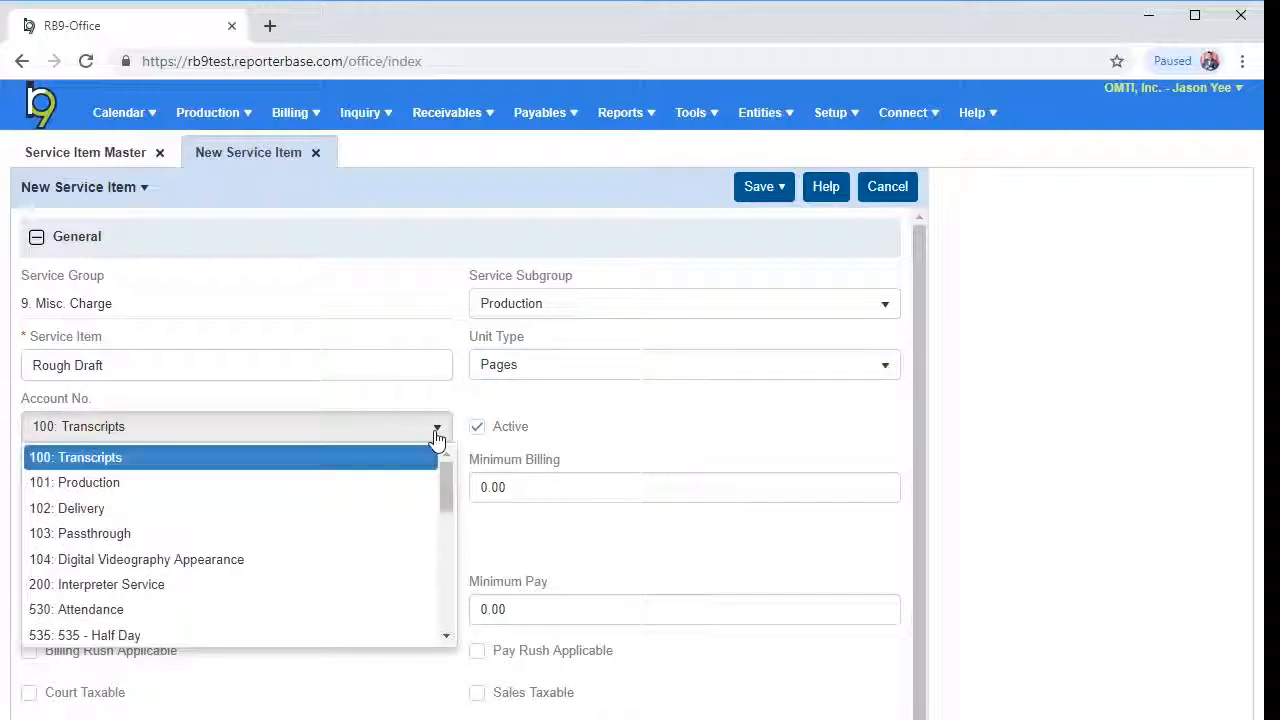
{"action": "left_click", "coordinate": [349, 486]}
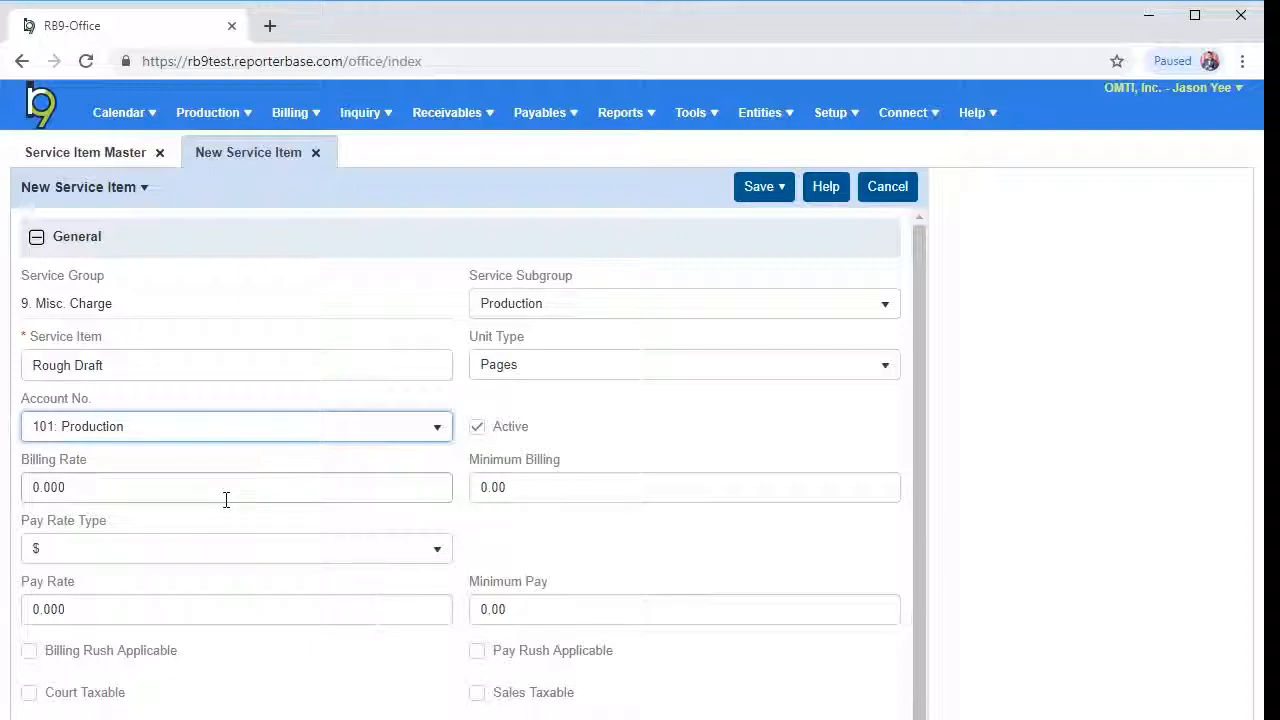
{"action": "scroll", "coordinate": [445, 611], "scroll_direction": "down", "scroll_amount": 2}
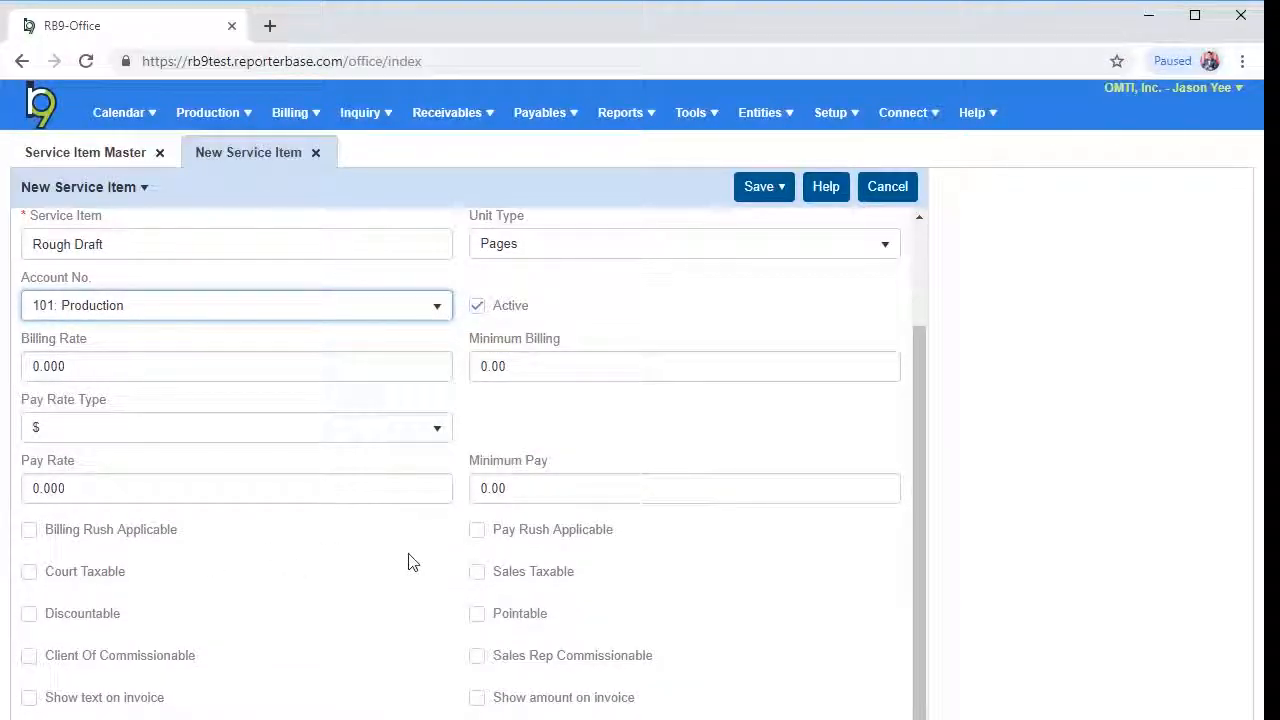
{"action": "left_click", "coordinate": [132, 532]}
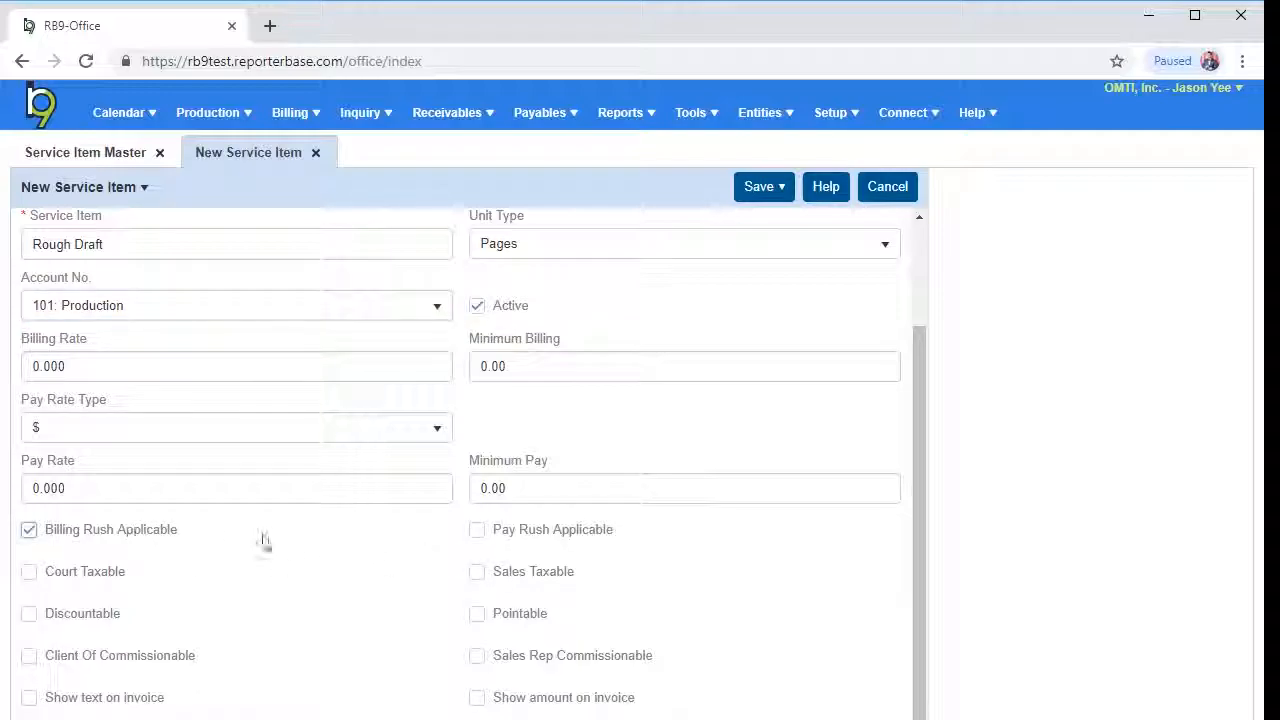
{"action": "left_click", "coordinate": [477, 529]}
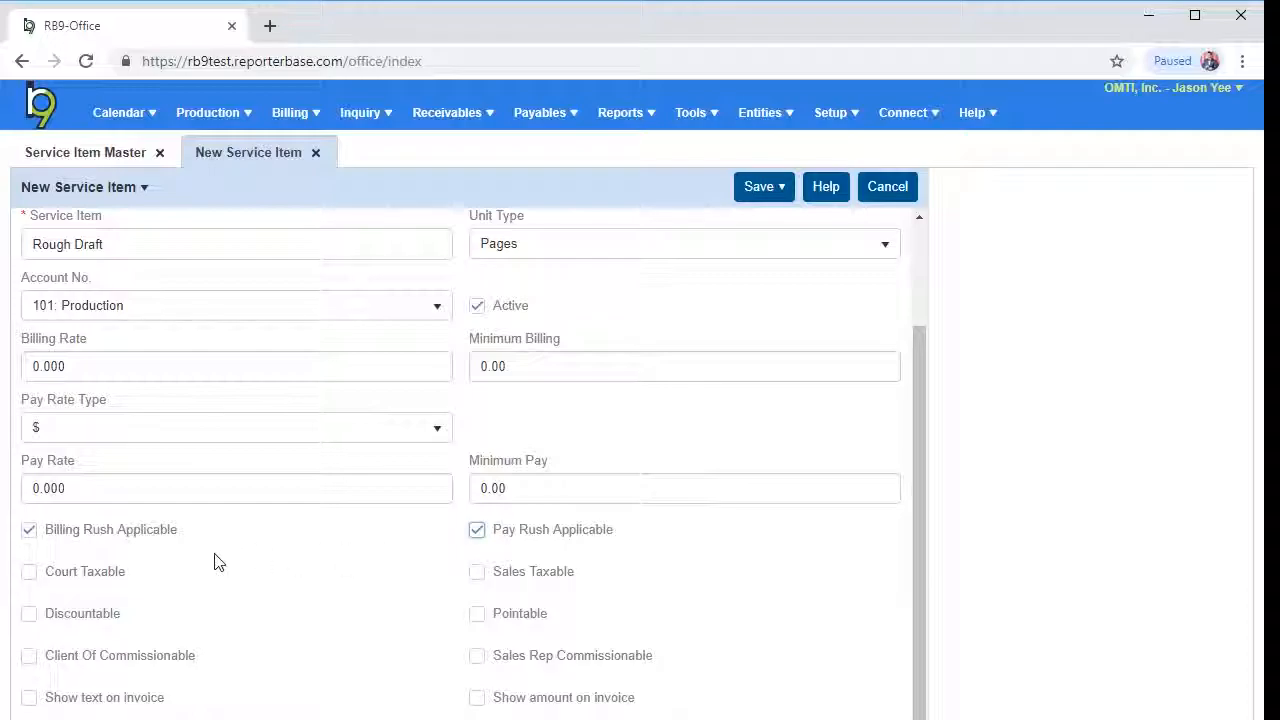
{"action": "left_click", "coordinate": [110, 536]}
{"action": "left_click", "coordinate": [524, 538]}
{"action": "left_click", "coordinate": [29, 616]}
{"action": "left_click", "coordinate": [73, 626]}
Make the item Client Of and Sales Rep commissionable, and show its text and amount on invoices
{"action": "left_click", "coordinate": [486, 661]}
{"action": "left_click", "coordinate": [92, 660]}
{"action": "left_click", "coordinate": [30, 703]}
{"action": "left_click", "coordinate": [478, 703]}
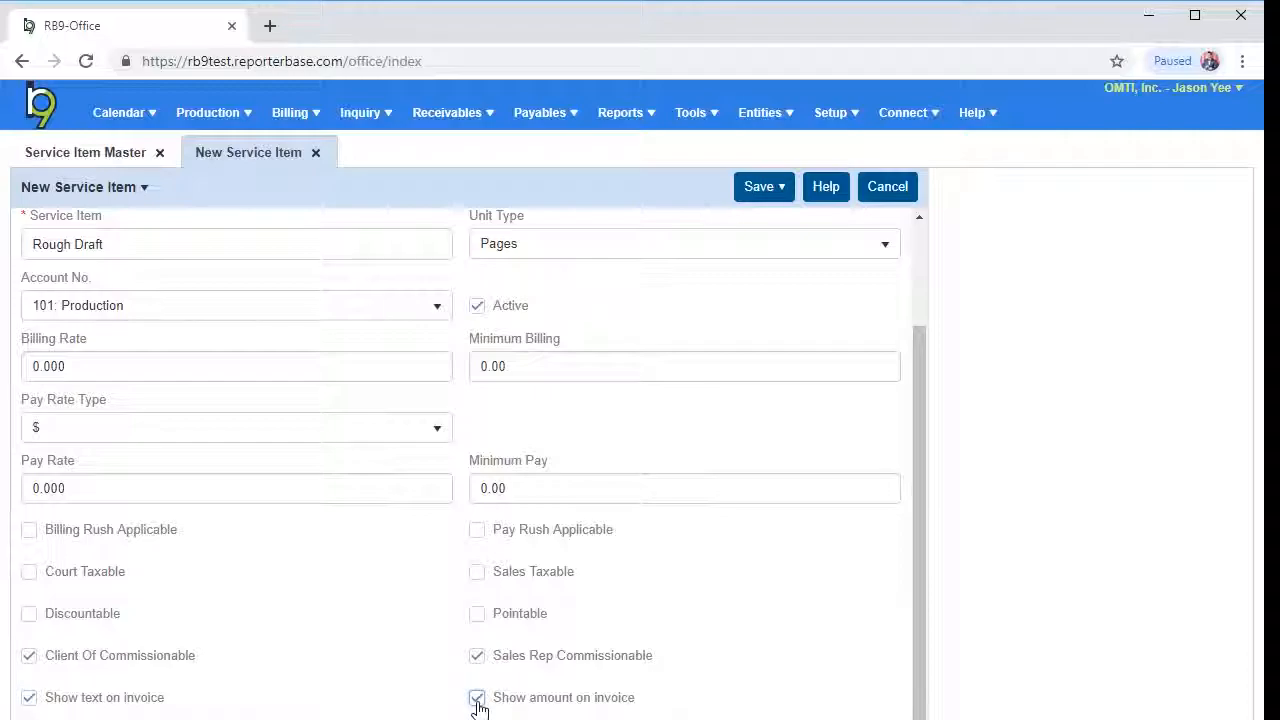
Enable showing the item on web orders, on web turn-in and on the production sheet
{"action": "scroll", "coordinate": [203, 614], "scroll_direction": "down", "scroll_amount": 3}
{"action": "left_click", "coordinate": [30, 455]}
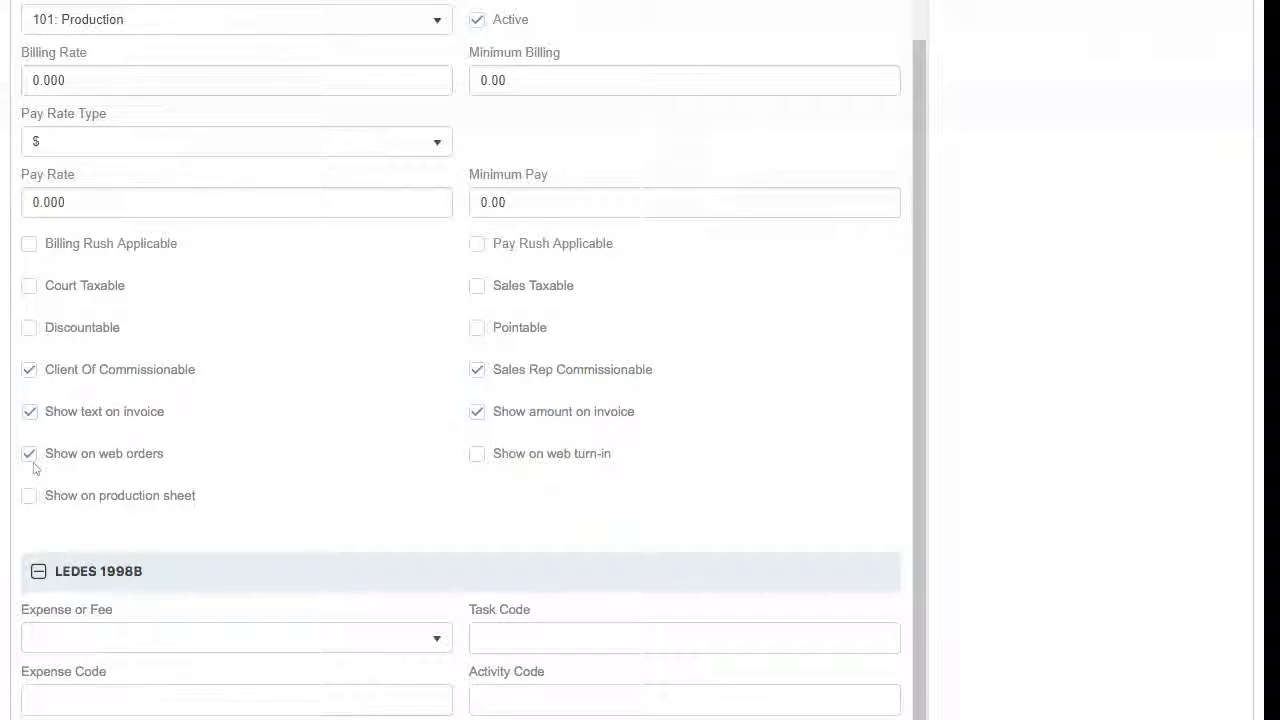
{"action": "left_click", "coordinate": [478, 462]}
{"action": "left_click", "coordinate": [28, 507]}
Save the new Rough Draft service item and return to the Service Item Master list
{"action": "scroll", "coordinate": [228, 685], "scroll_direction": "up", "scroll_amount": 1}
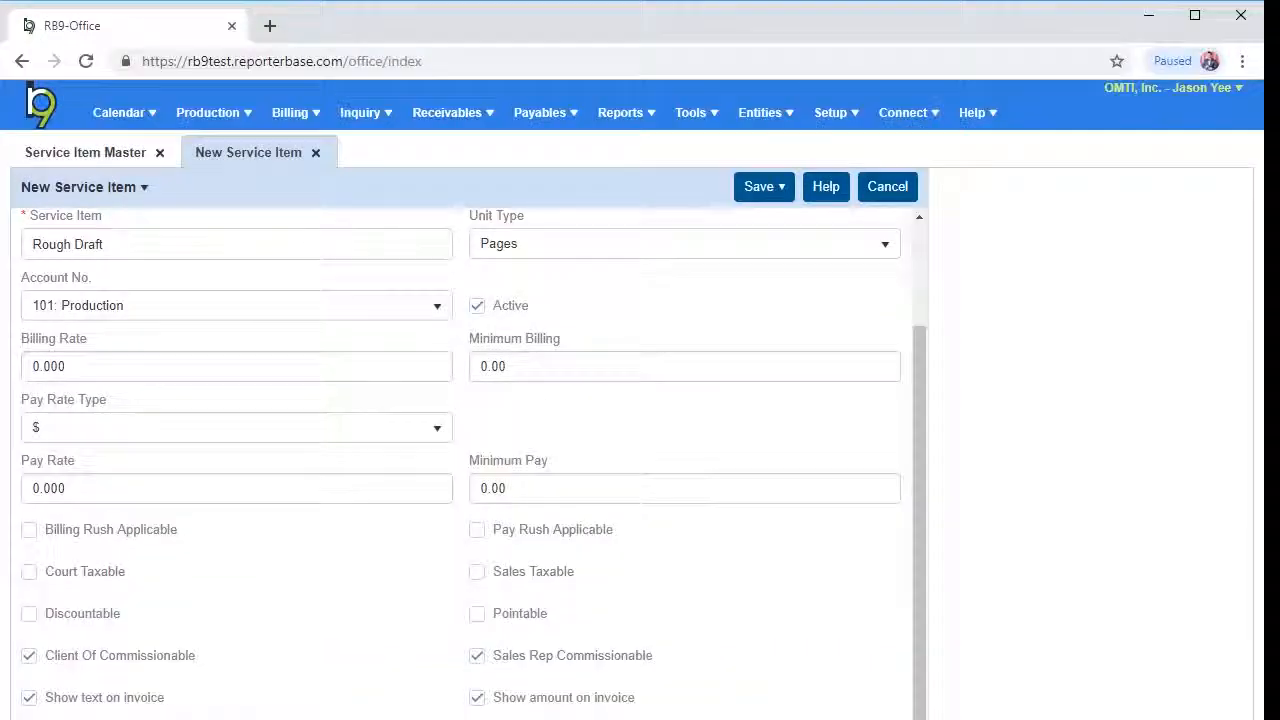
{"action": "left_click", "coordinate": [756, 188]}
{"action": "left_click", "coordinate": [752, 237]}
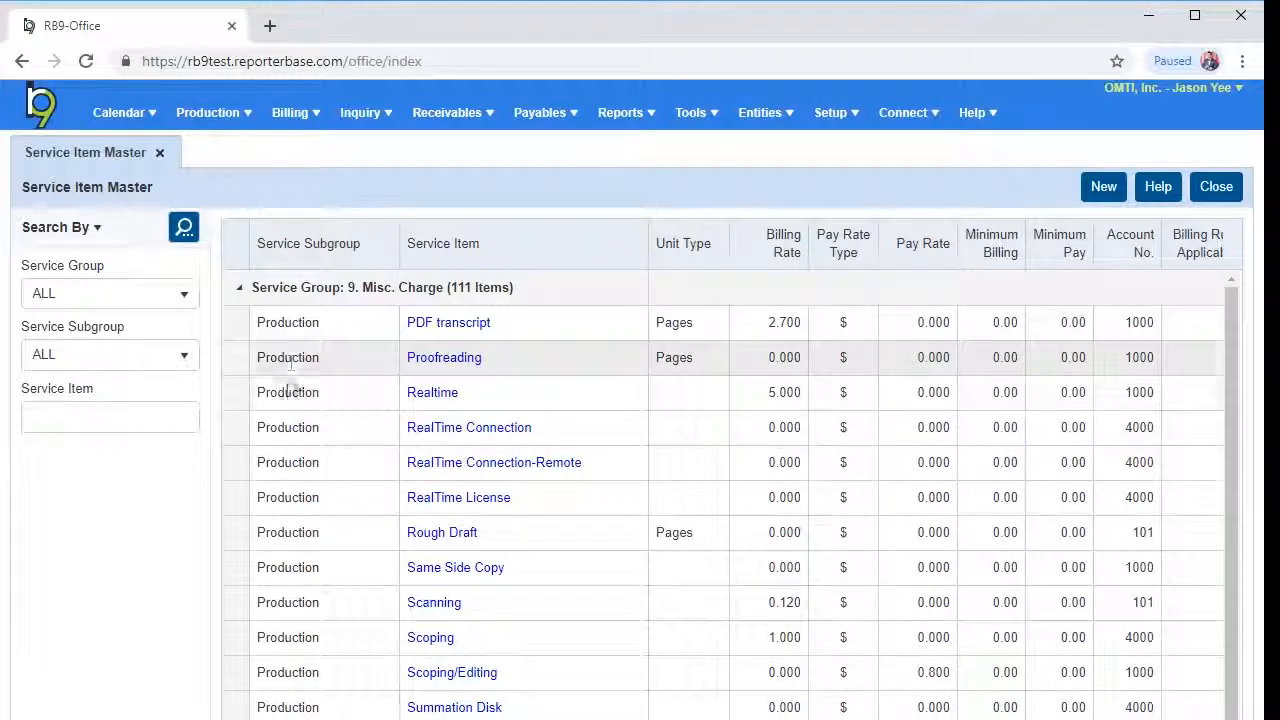
View the saved Rough Draft service item's details, checking its subgroup, and close the record
{"action": "left_click", "coordinate": [424, 535]}
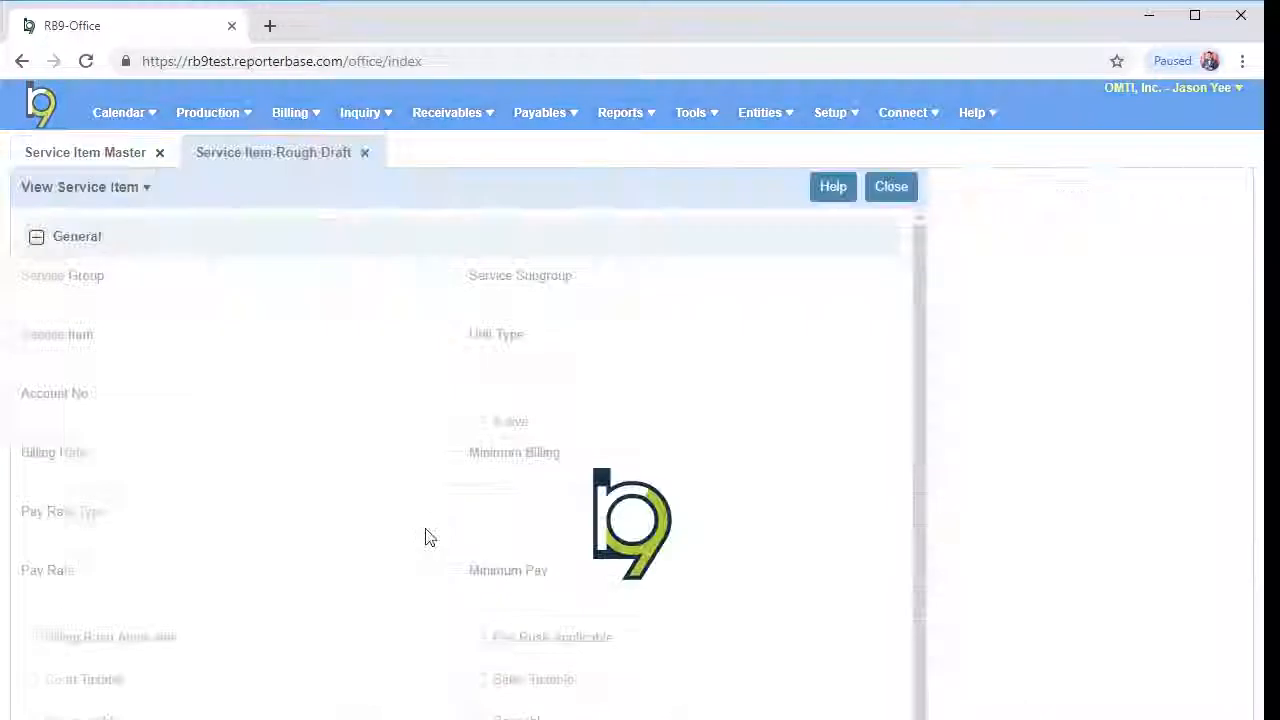
{"action": "left_click_drag", "start_coordinate": [537, 309], "coordinate": [470, 306]}
{"action": "left_click", "coordinate": [887, 194]}
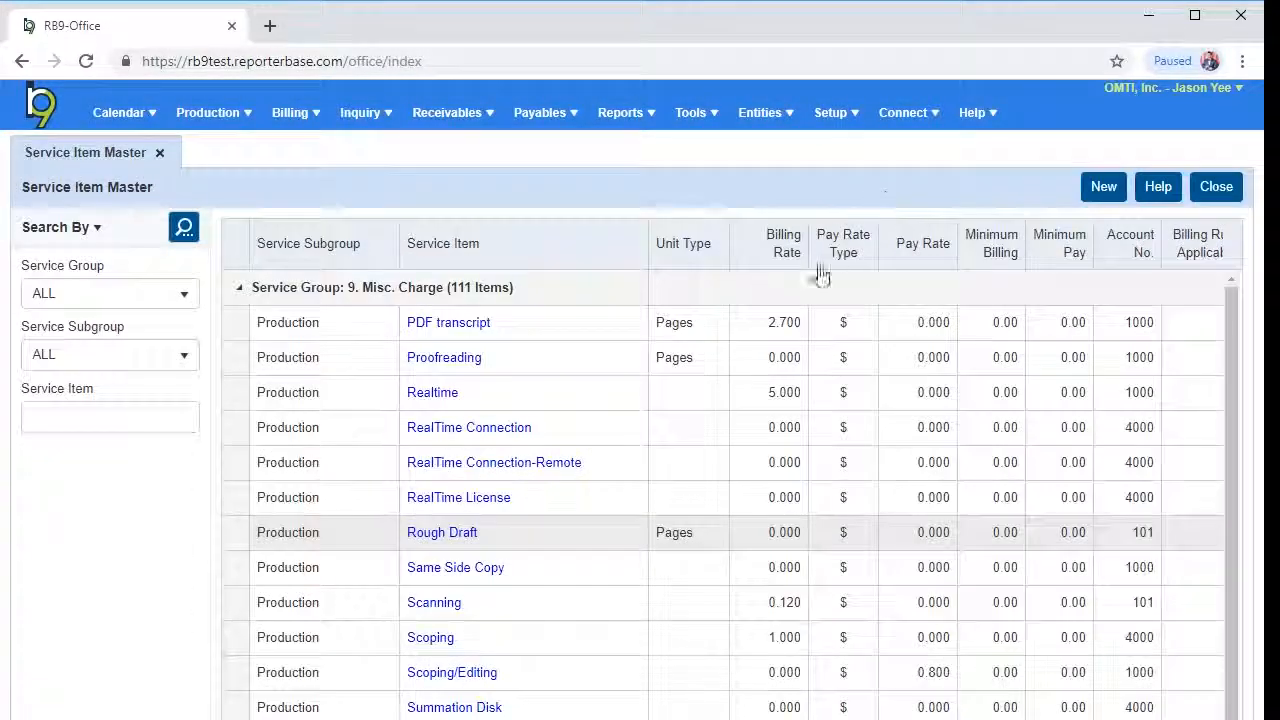